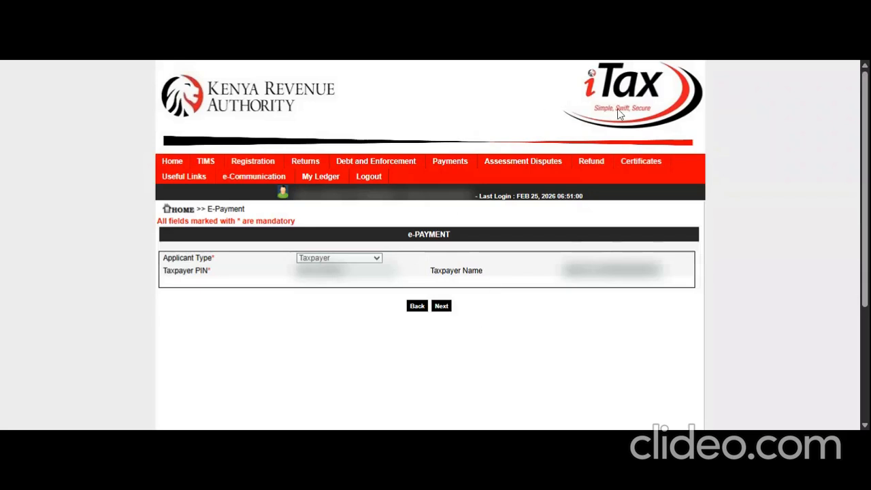
Step: Scroll down the e-Payment Registration Form to view the prefilled taxpayer details
scroll(865, 158, down, 2)
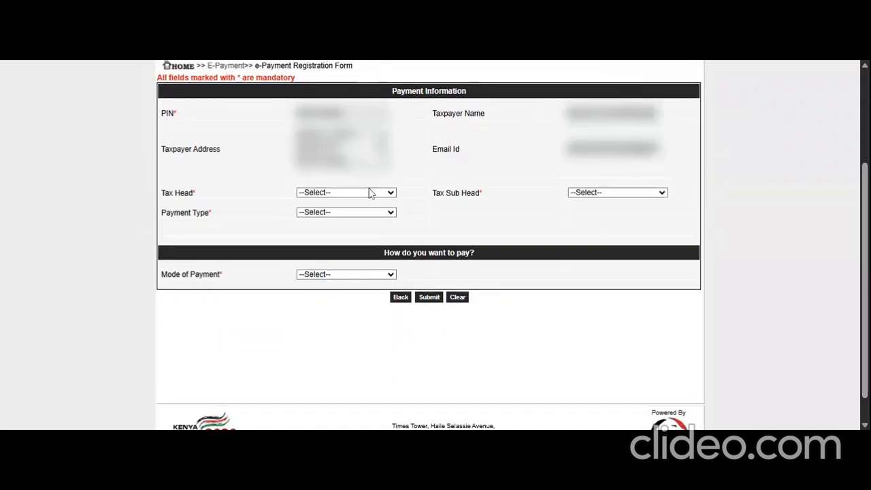
Step: Set Tax Head to VAT and Tax Sub Head to (0203) VAT - Withholding
click(362, 192)
click(337, 231)
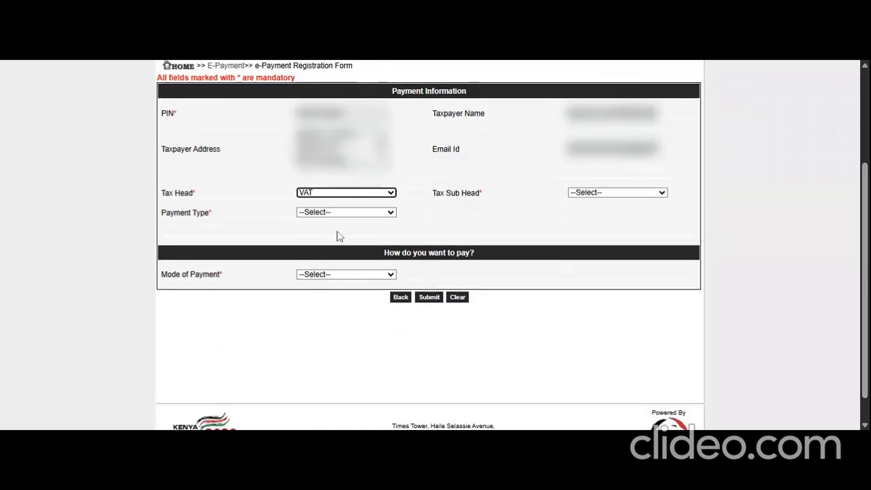
click(613, 193)
click(616, 254)
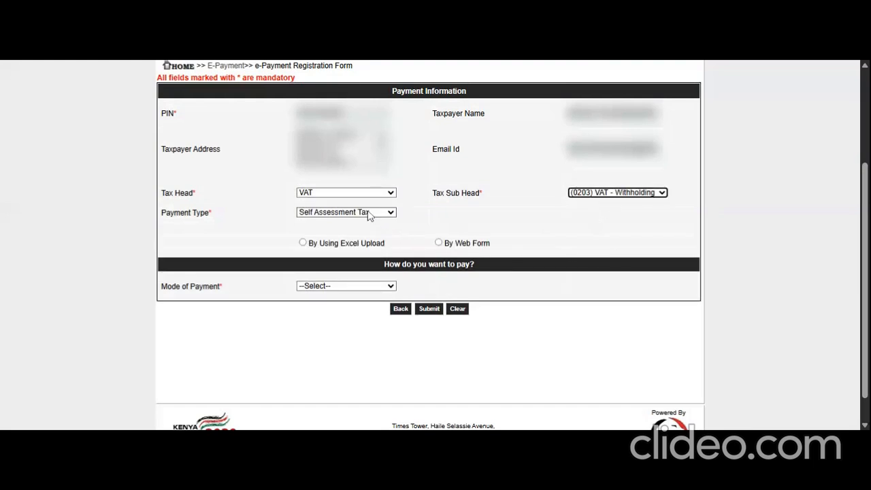
Step: Choose payment by Excel upload and download the VAT withholding template
click(303, 243)
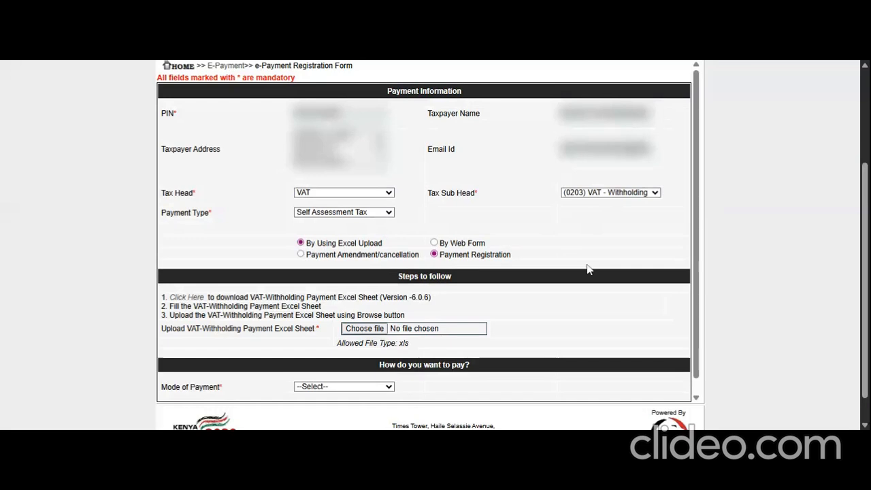
scroll(706, 279, down, 3)
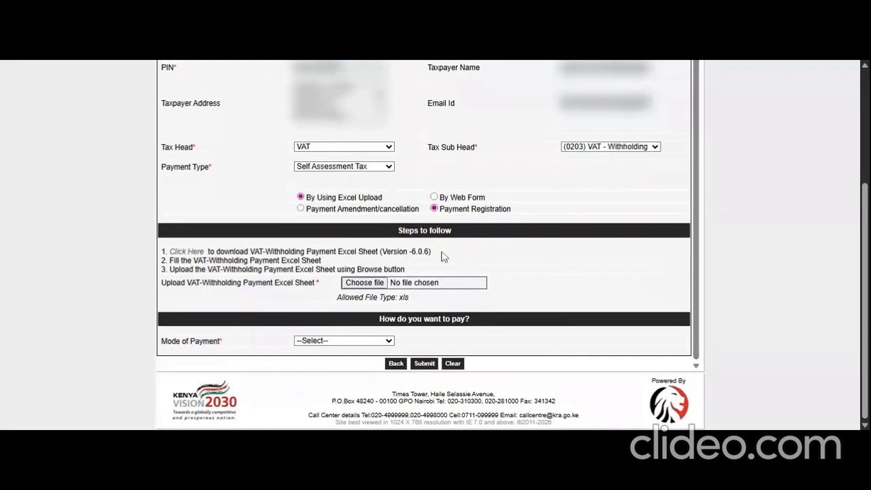
click(191, 252)
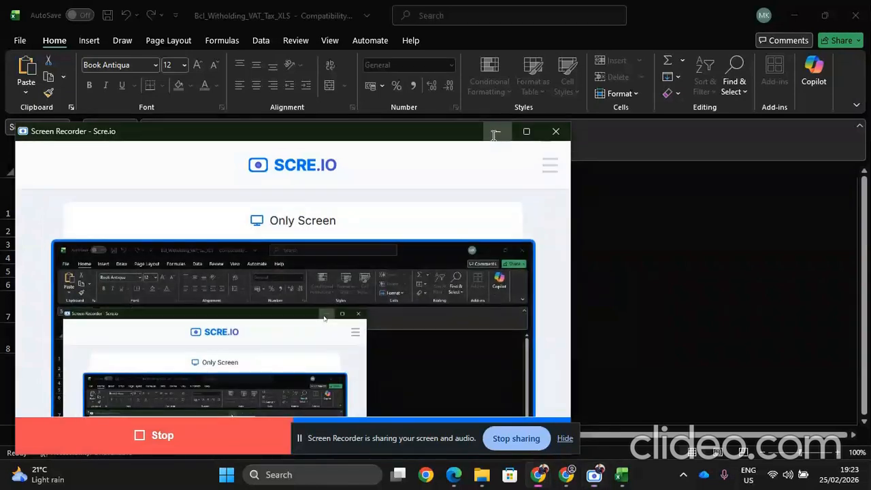
Step: Open the Bcl_Witholding_VAT_Tax_XLS template, review A_Basic_Info, then go to B_VAT_WHT_Dtls
click(496, 134)
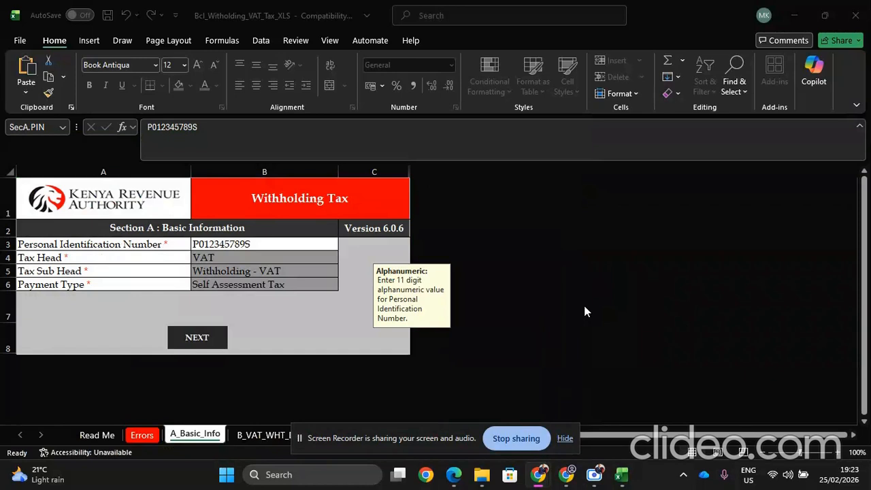
click(564, 439)
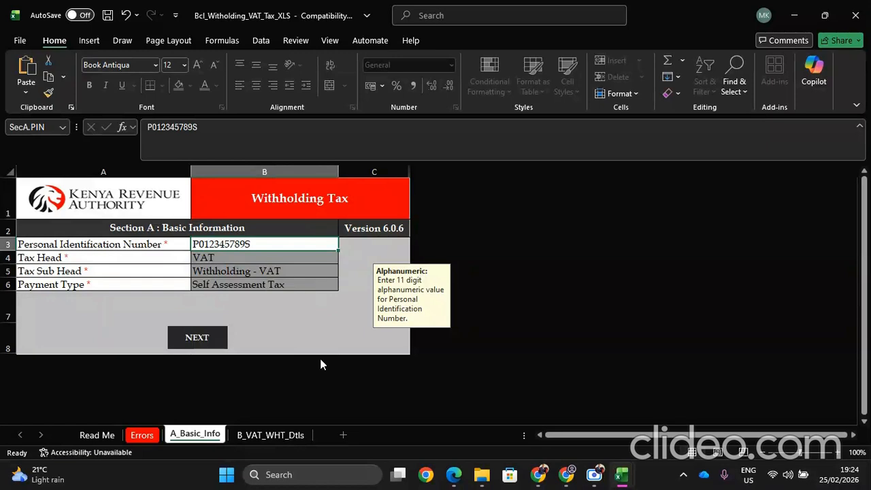
click(265, 436)
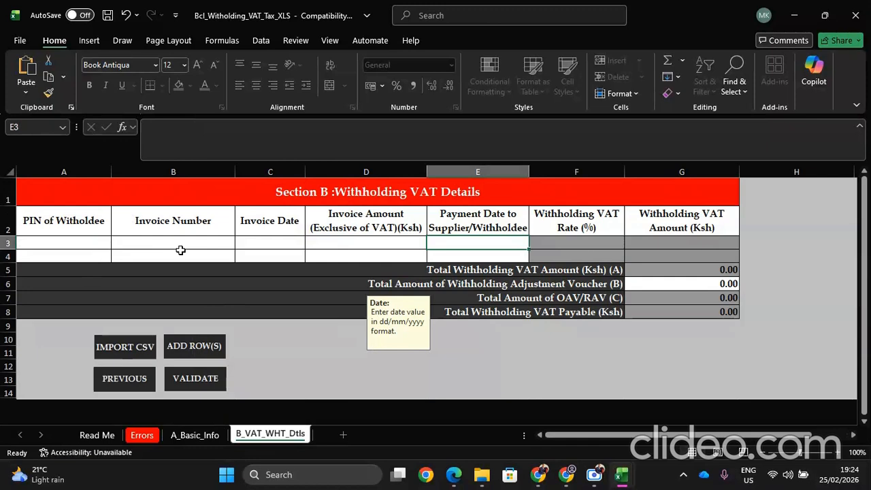
click(271, 243)
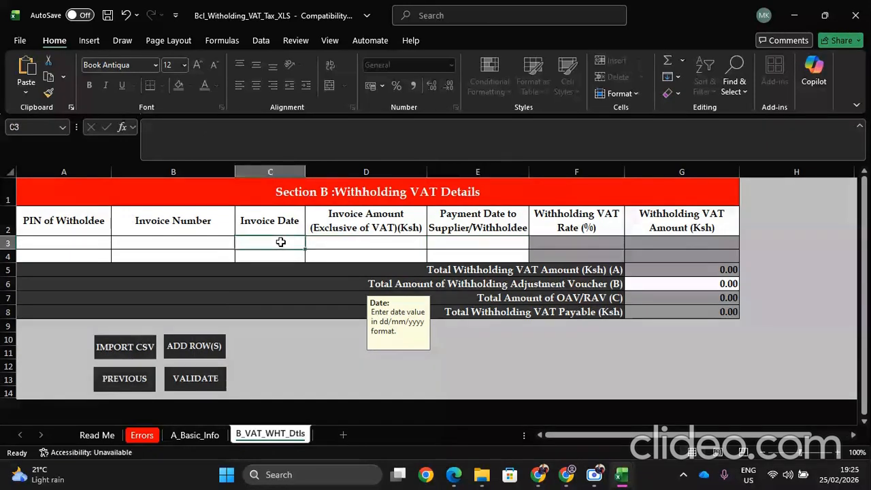
click(326, 239)
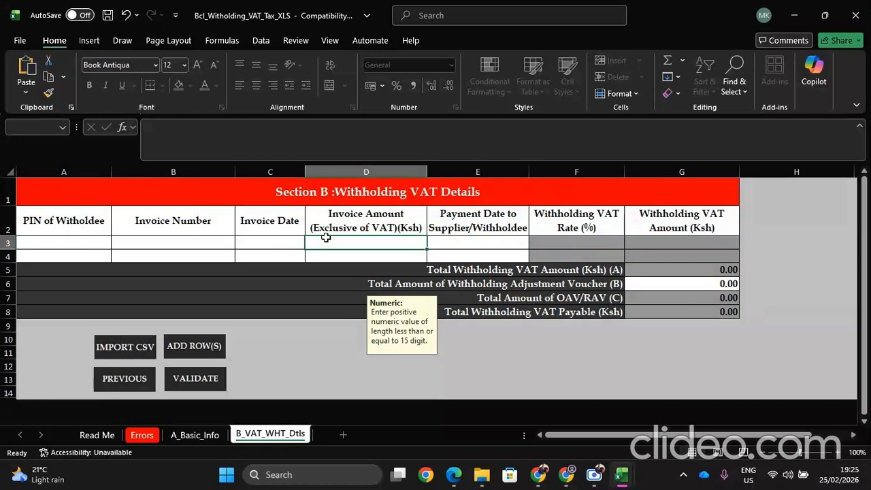
key(Tab)
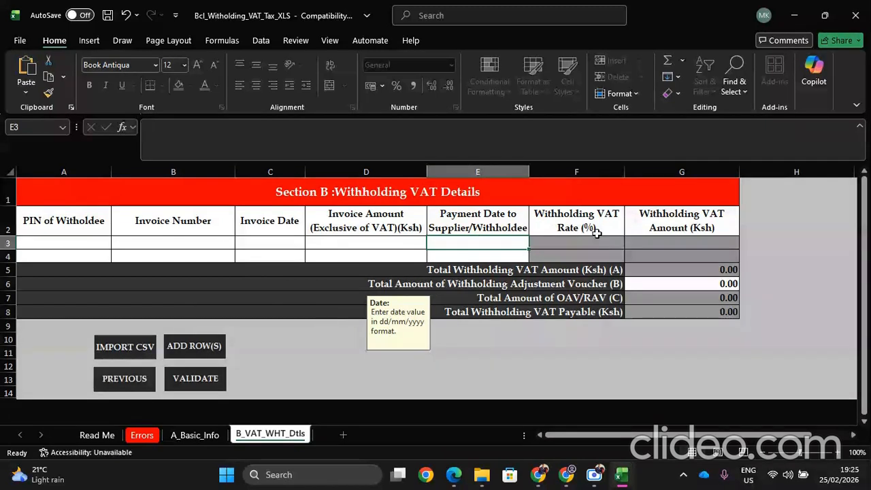
mouse_move(621, 474)
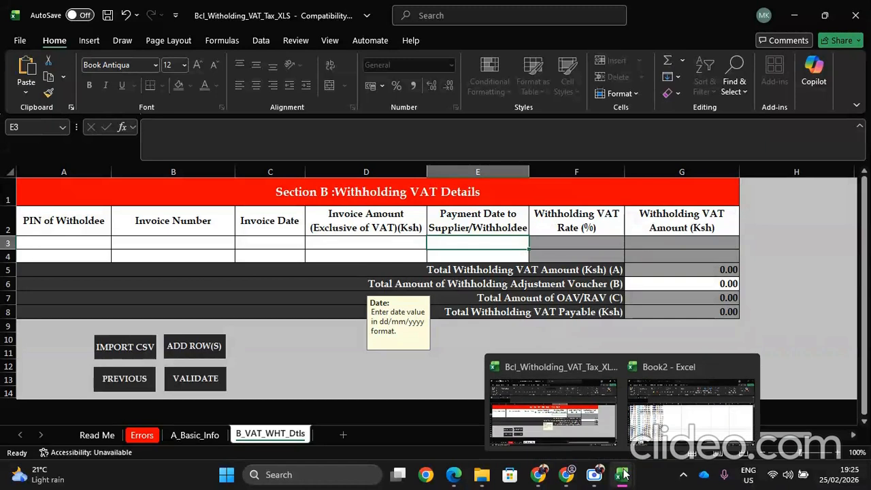
Step: In Book2, widen all columns and check the invoice dates, amounts and payment dates
click(654, 429)
click(654, 436)
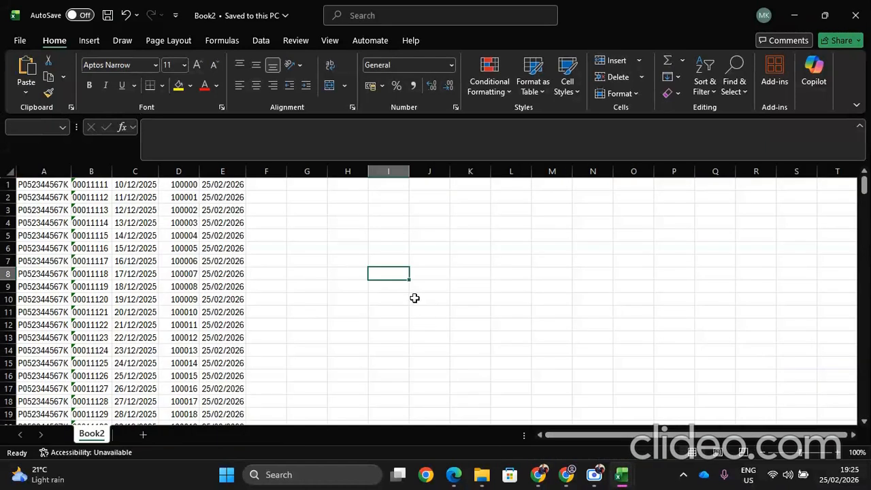
click(11, 173)
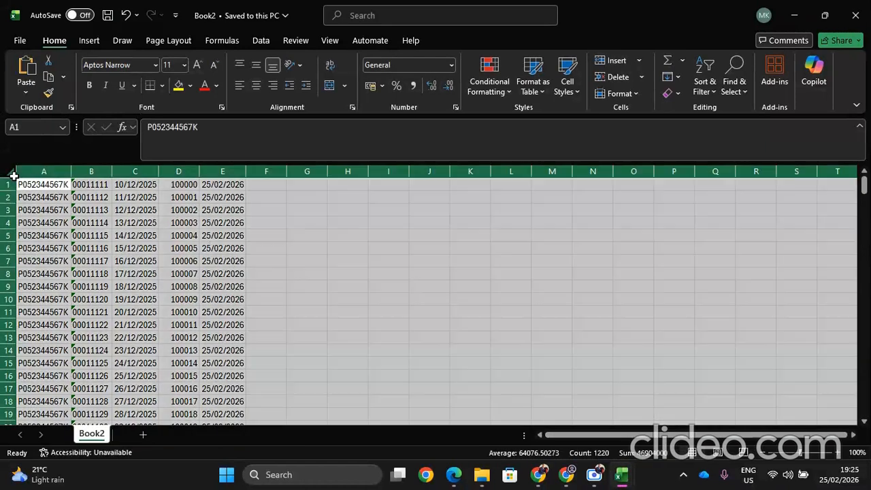
drag(70, 170, 98, 171)
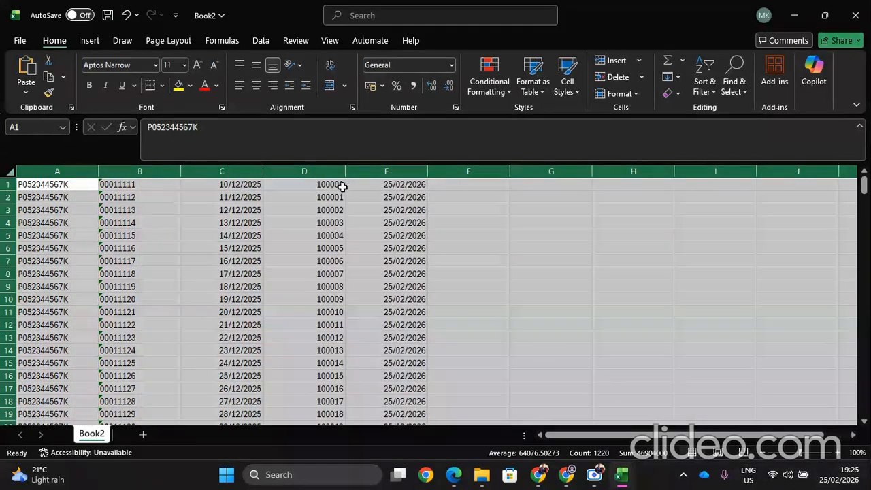
click(515, 206)
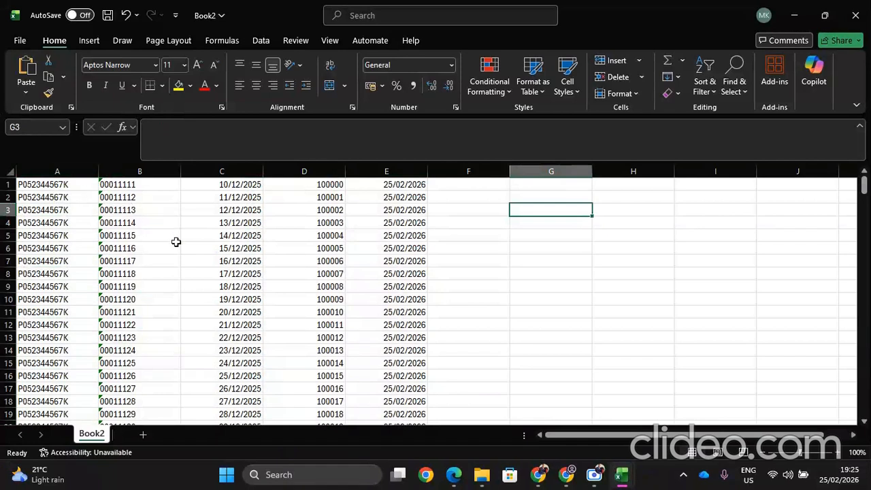
click(206, 246)
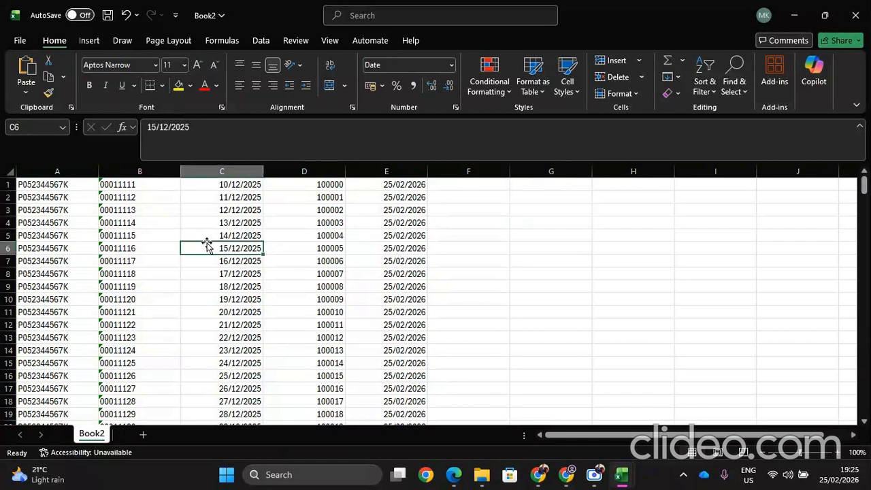
click(286, 235)
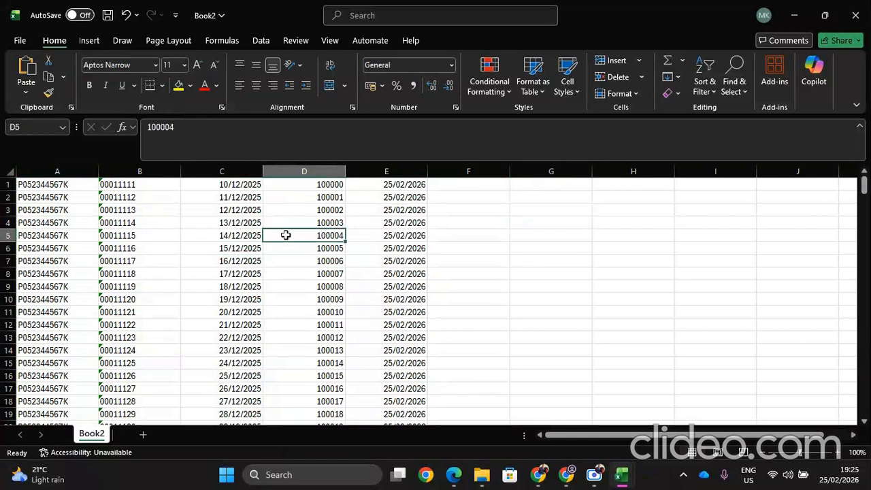
click(371, 231)
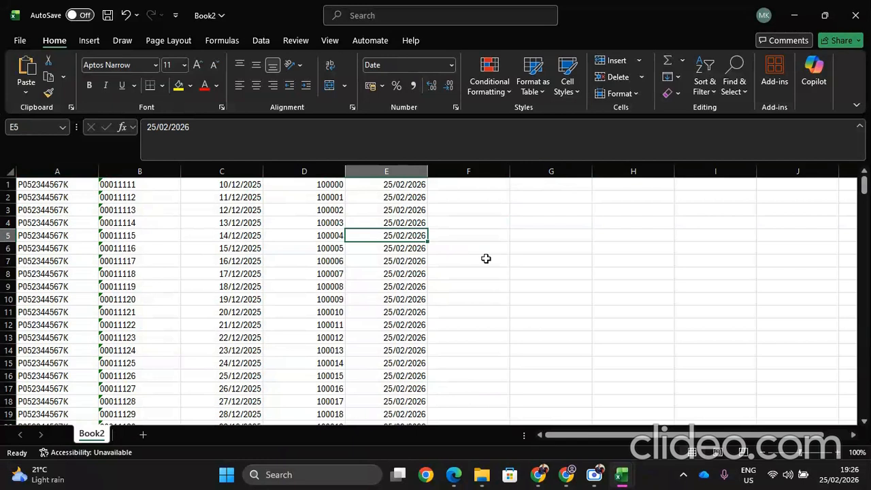
Step: Save Book2 as a comma-delimited CSV file and close it
key(ctrl+s)
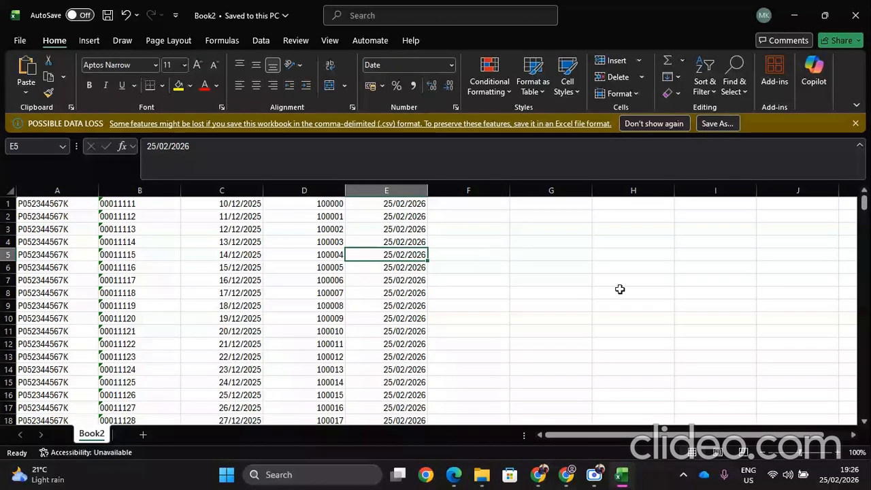
click(620, 289)
mouse_move(864, 204)
mouse_down()
mouse_move(864, 409)
mouse_move(863, 202)
mouse_up()
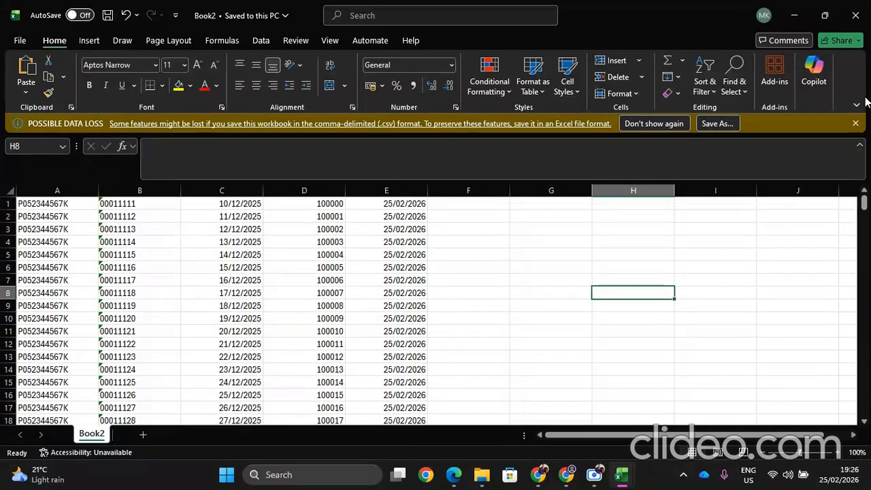
click(858, 18)
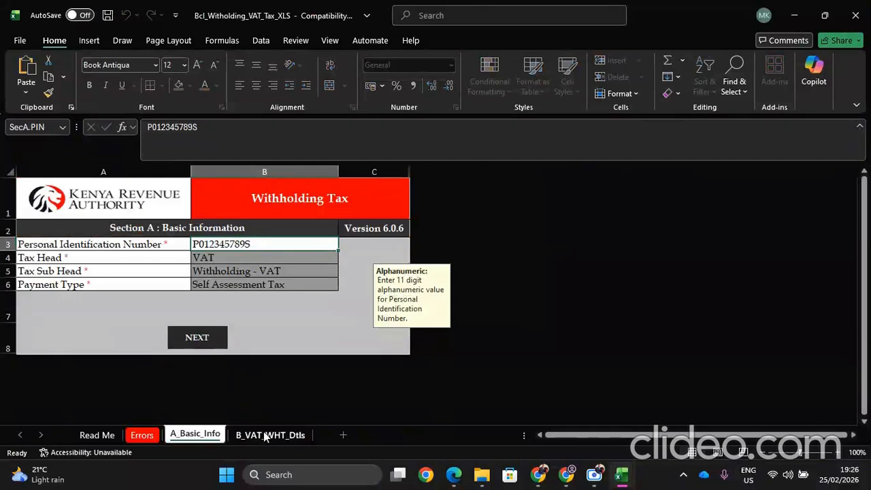
Step: Import Book2's invoices via IMPORT CSV into B_VAT_WHT_Dtls and confirm the 488,715.00 total
click(266, 435)
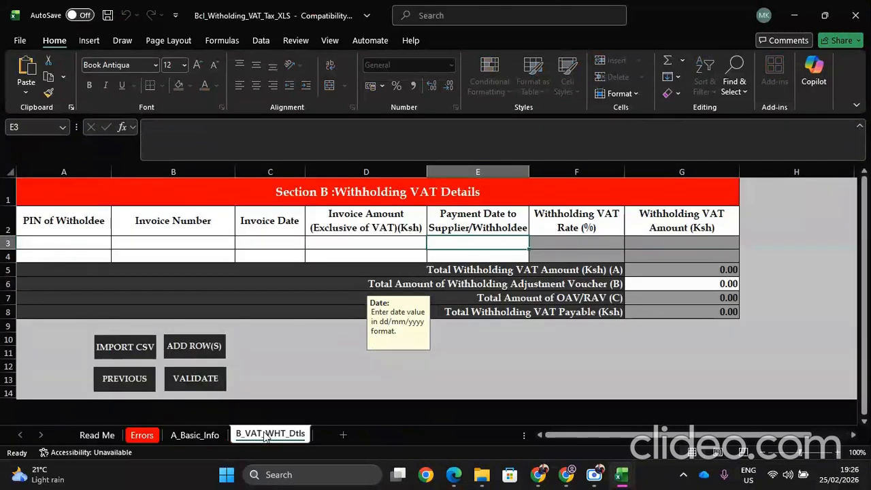
click(113, 347)
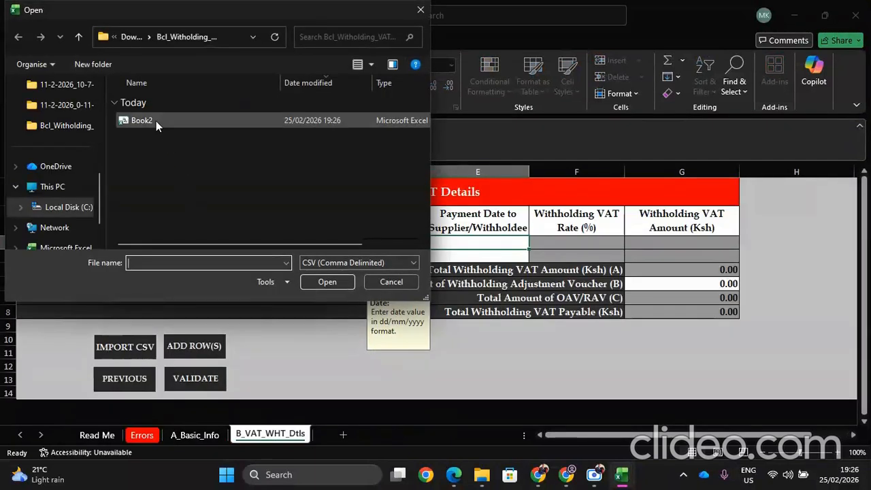
click(156, 120)
click(313, 282)
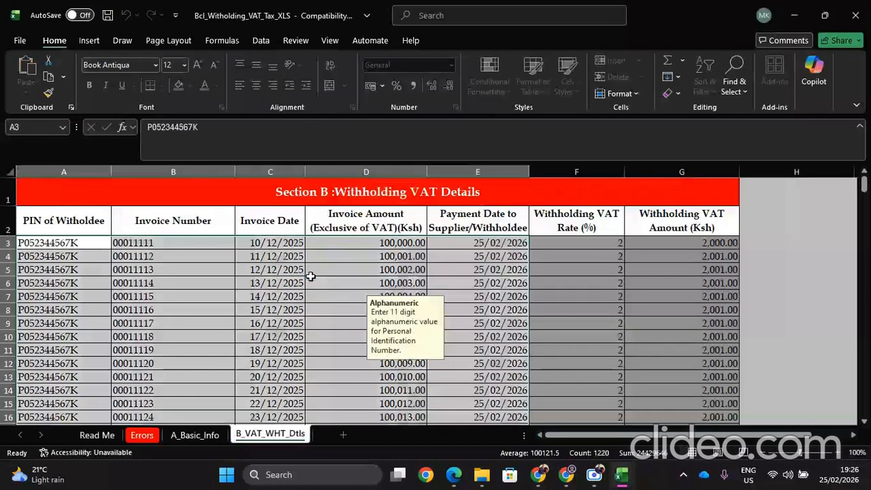
click(353, 299)
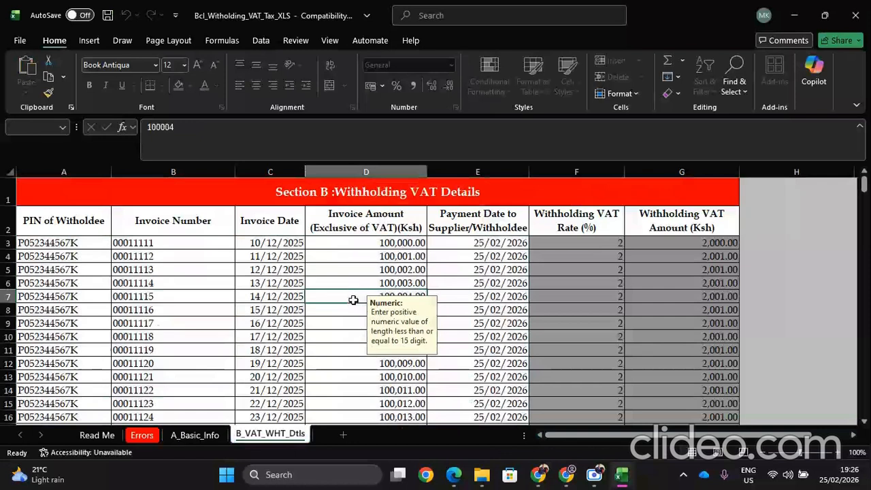
drag(401, 327, 611, 365)
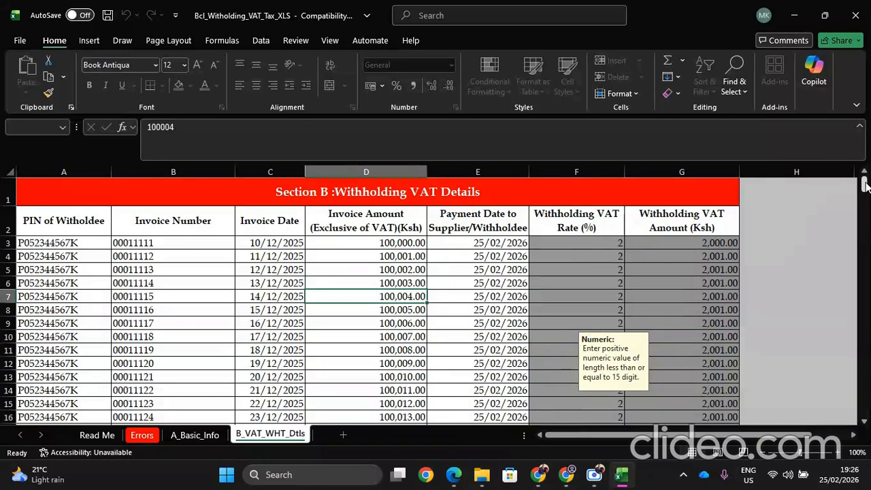
drag(866, 187, 865, 407)
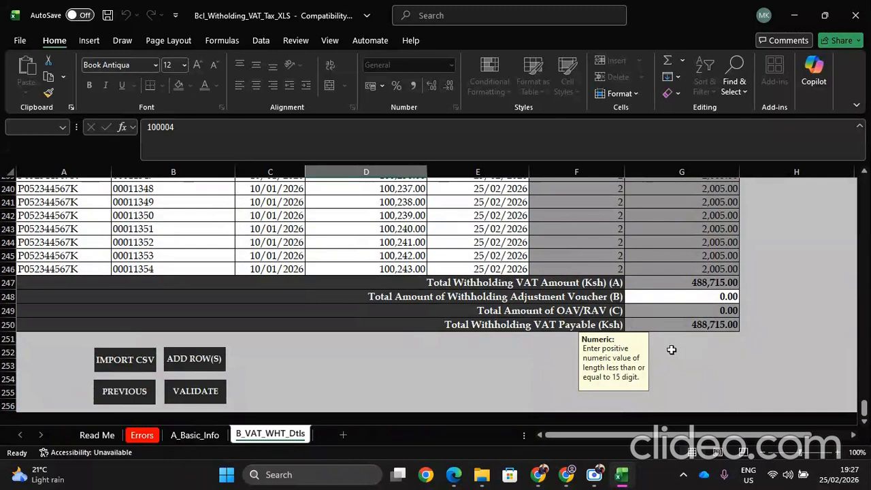
Step: Run VALIDATE on the withholding VAT sheets and decline generating the upload file
click(208, 395)
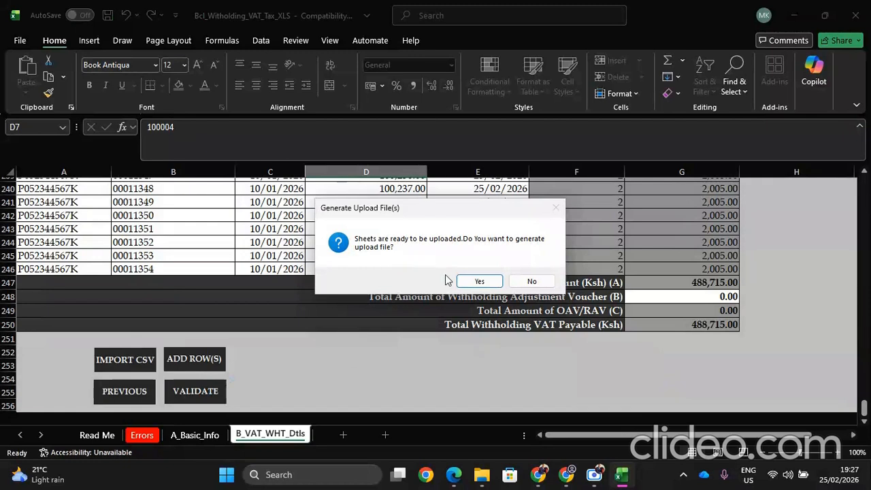
click(520, 283)
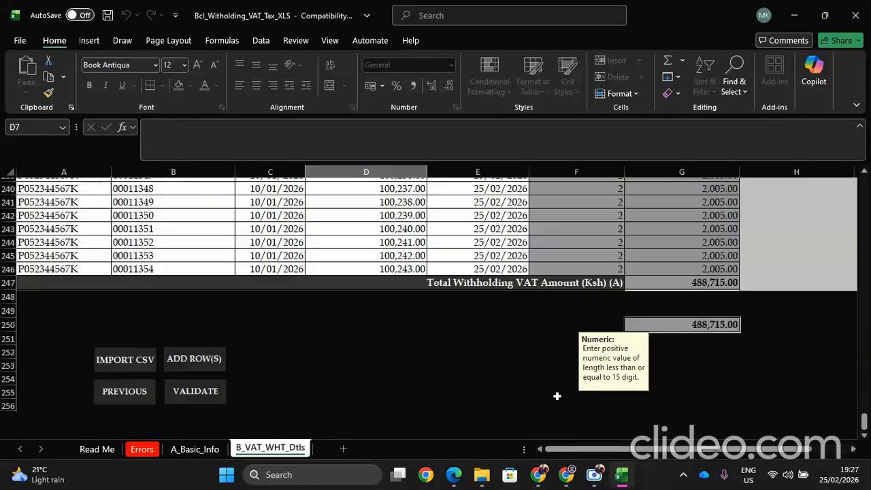
click(596, 474)
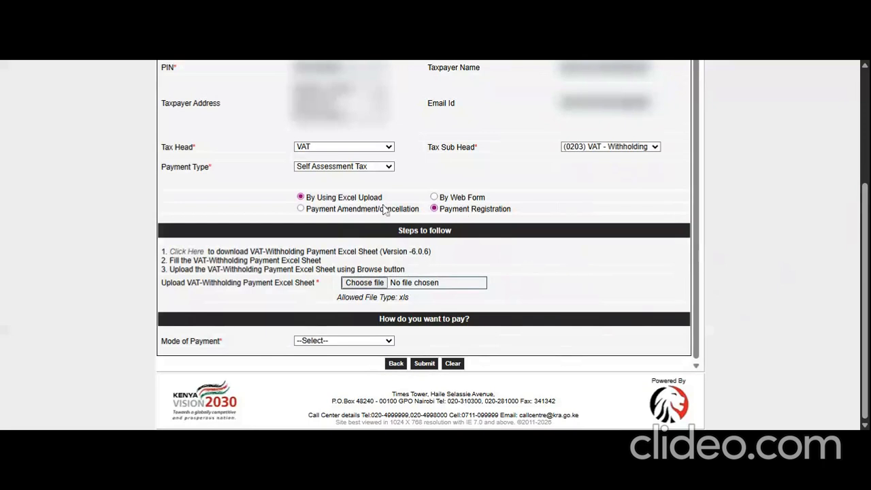
Step: Switch entry to By Web Form and scroll down to the empty invoice fields and Mode of Payment
click(434, 196)
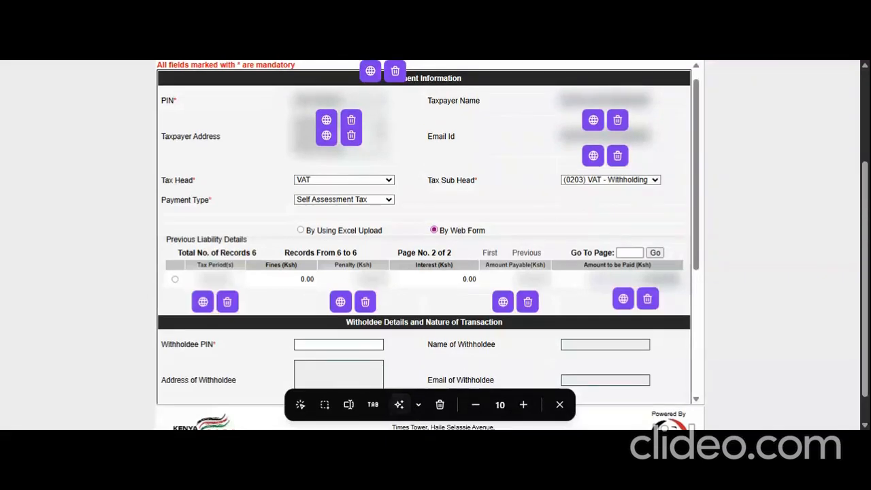
scroll(865, 213, down, 1)
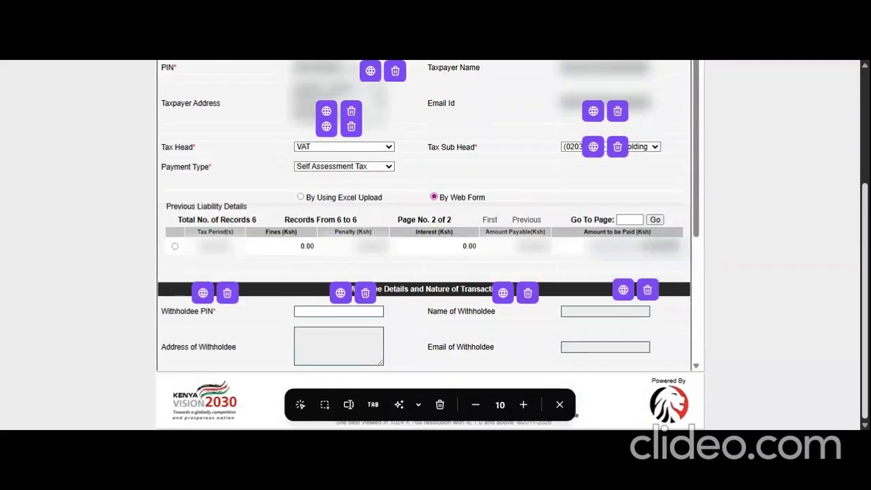
click(559, 405)
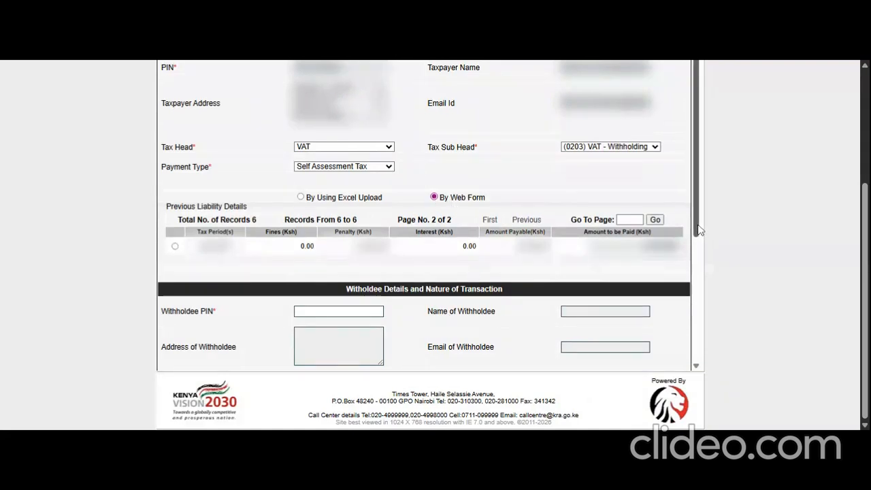
drag(699, 230, 715, 294)
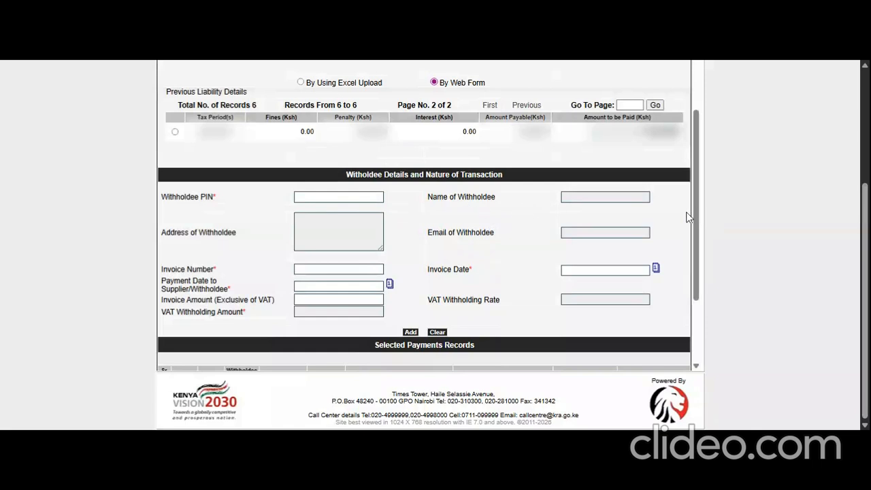
drag(697, 214, 707, 257)
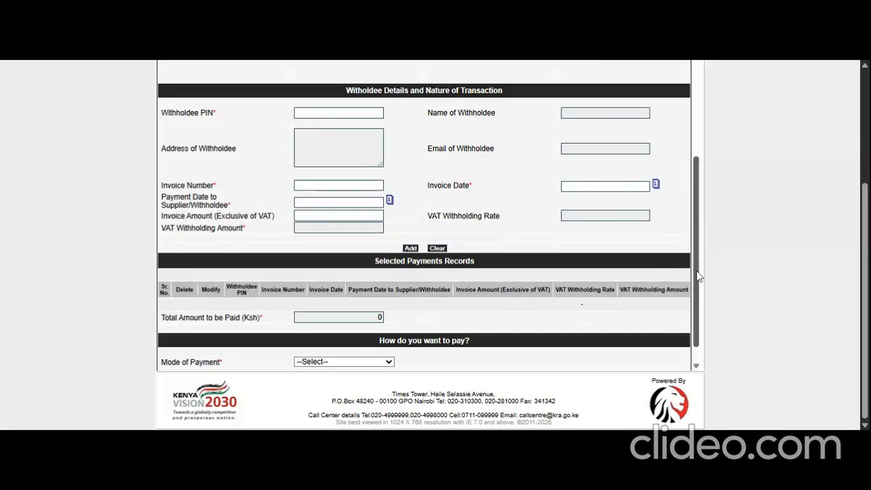
scroll(699, 275, down, 1)
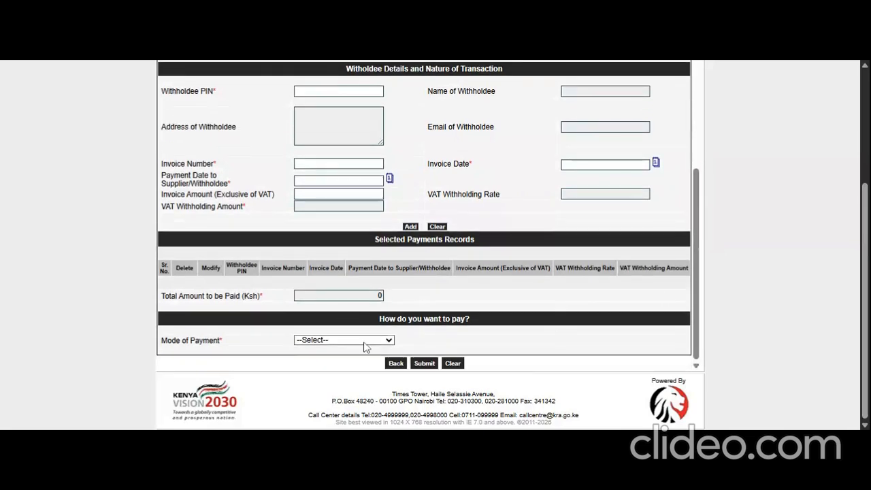